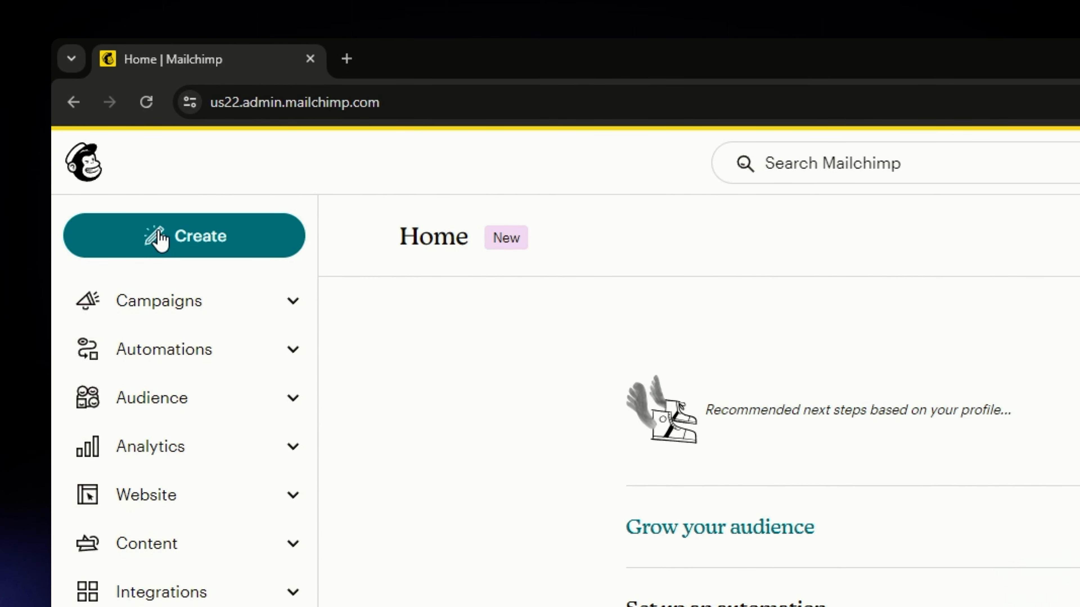
Create a new regular email campaign and open its recipient settings
click(200, 247)
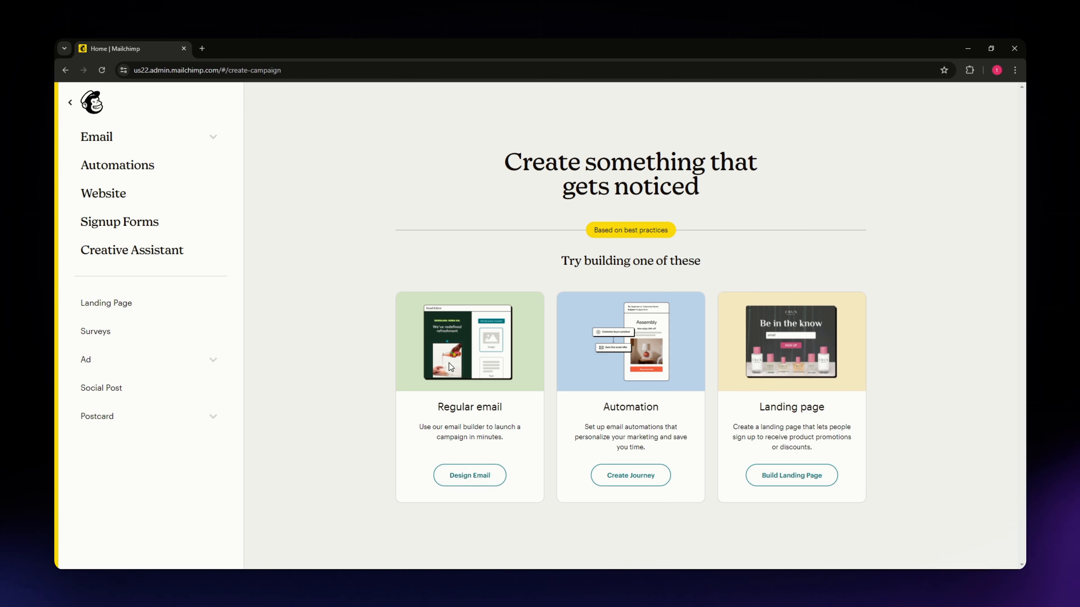
click(472, 478)
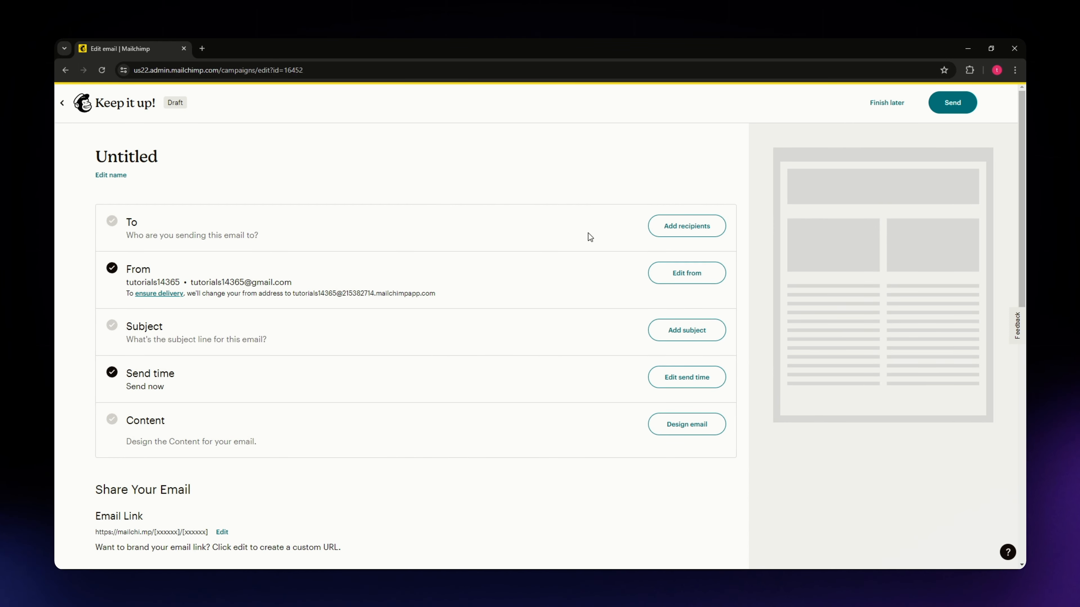
click(670, 234)
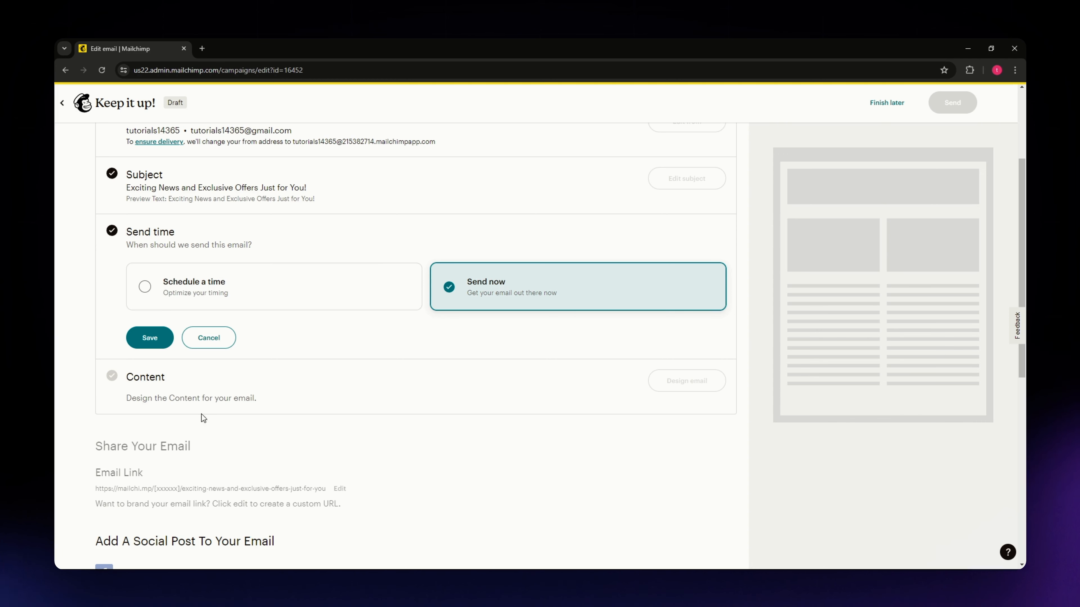
Save the send time as Send now and start designing the email's content
click(138, 345)
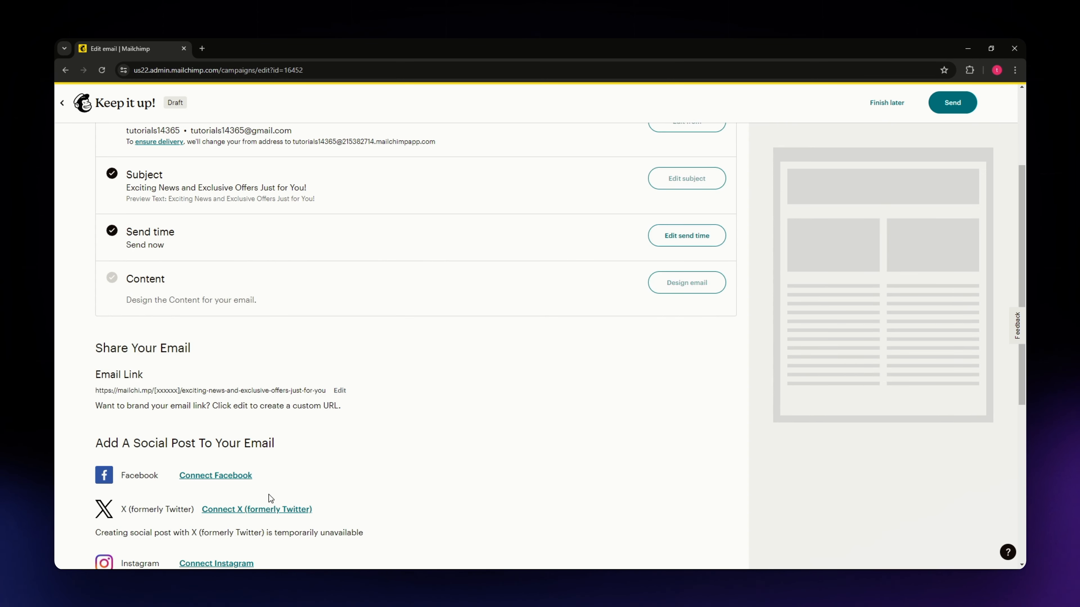
scroll(395, 467, up, 2)
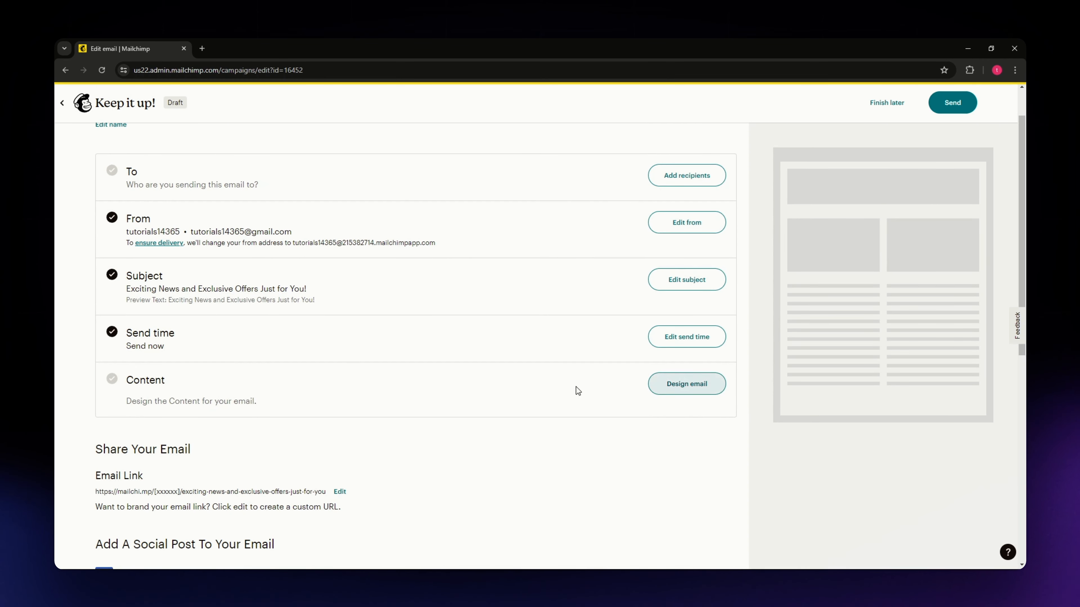
click(670, 388)
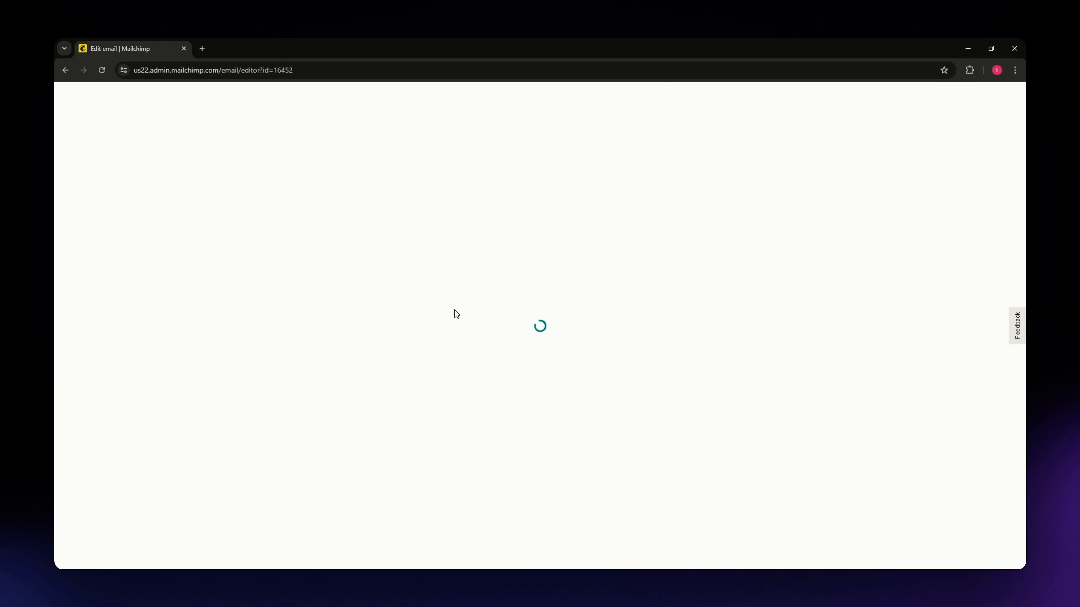
Browse the Mailchimp email templates and check the Email Purpose filter
scroll(954, 408, down, 4)
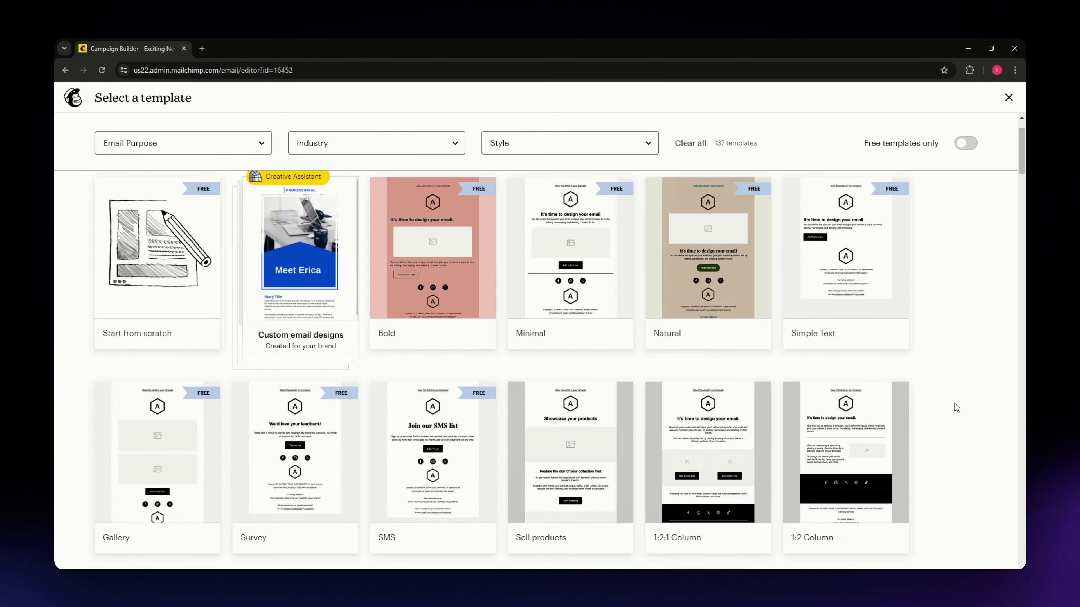
scroll(954, 408, up, 4)
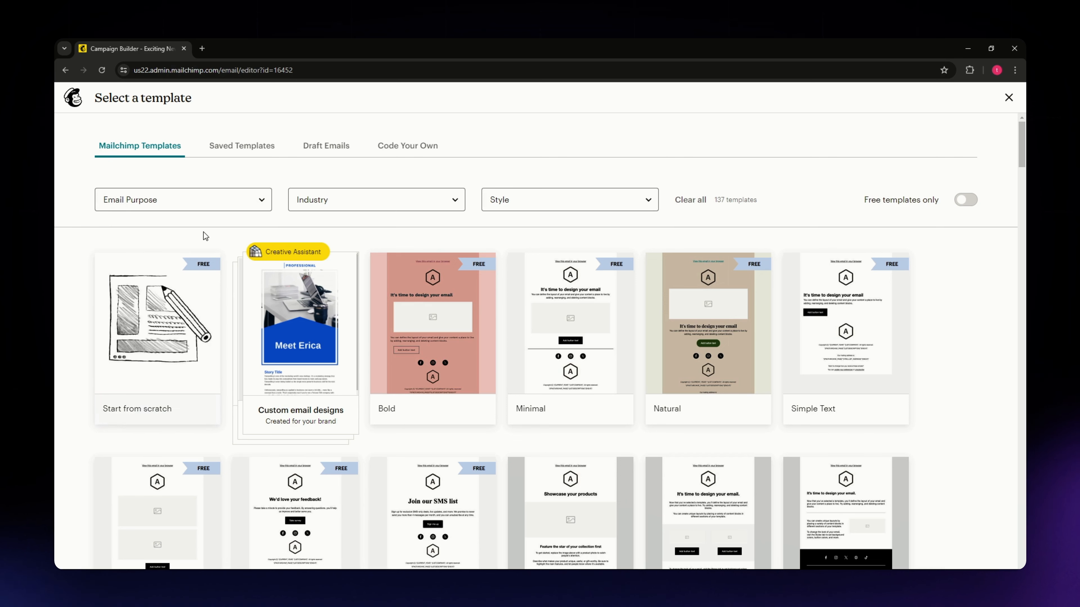
click(177, 207)
click(177, 208)
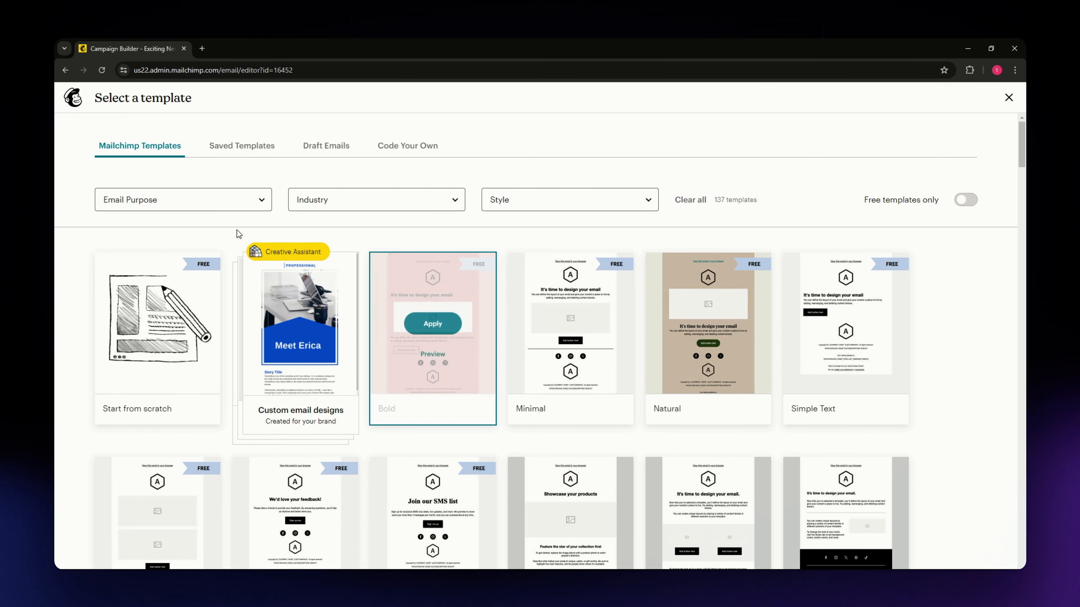
Return to the campaign overview, review the content issues, and open the email design to resolve them
click(65, 70)
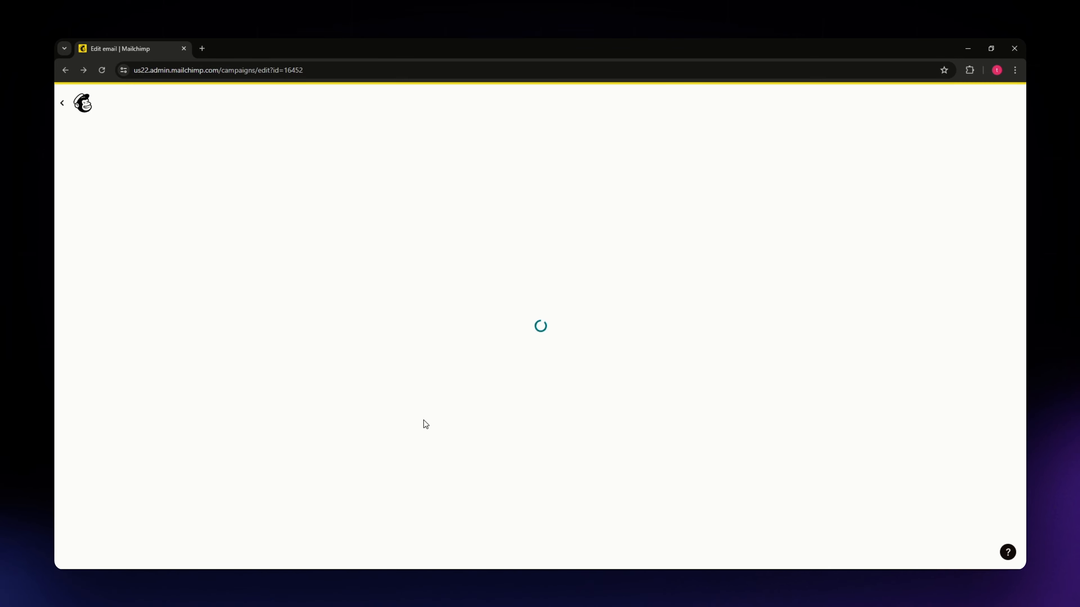
scroll(585, 487, down, 2)
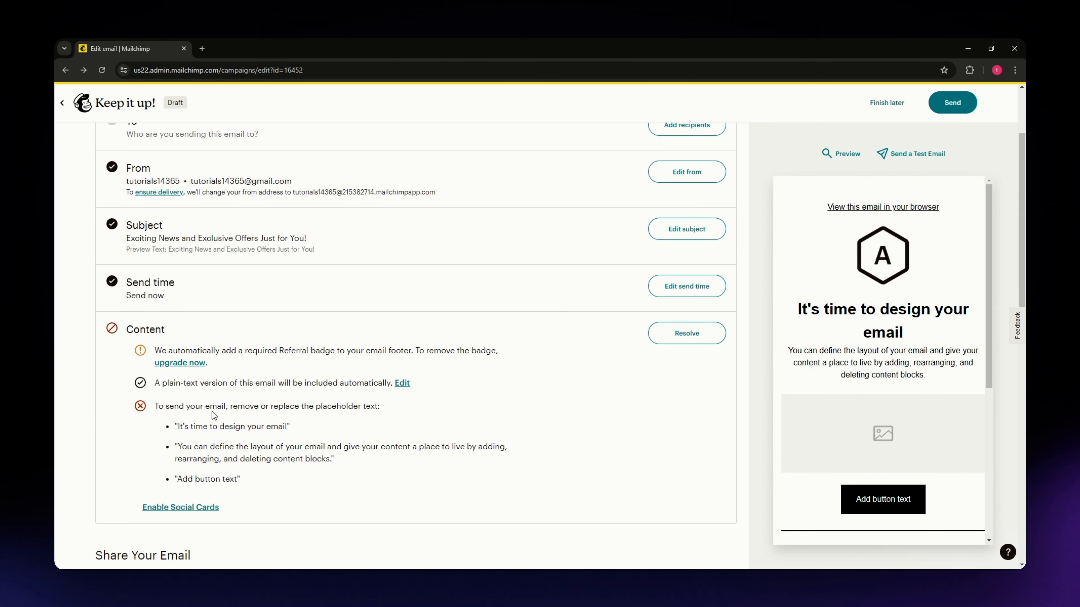
scroll(183, 414, down, 2)
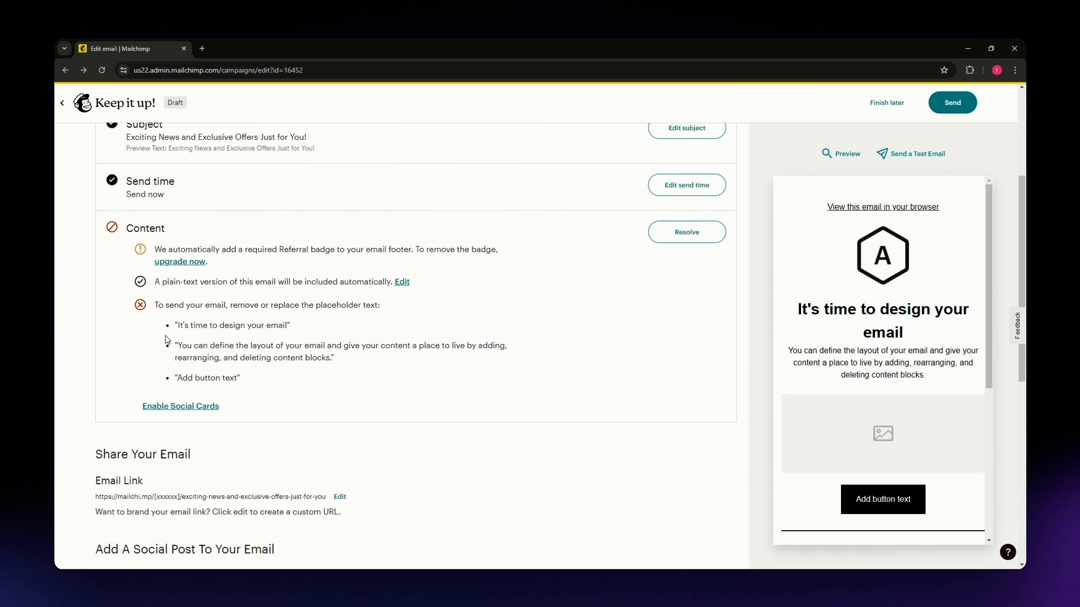
click(682, 232)
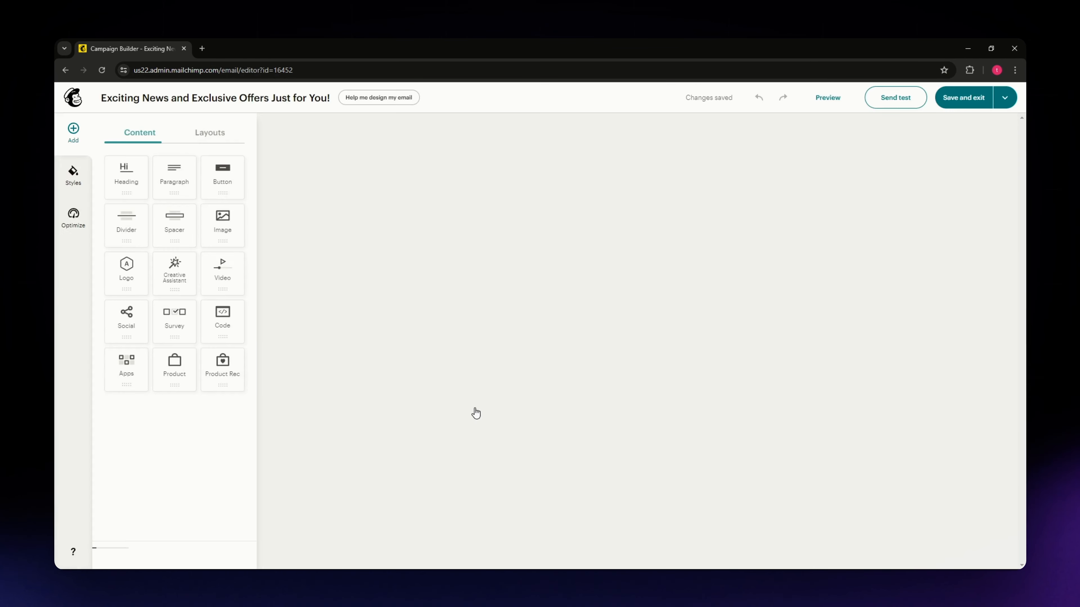
Replace the email's main heading with "Welcome to Our Monthly Newsletter!"
click(637, 244)
click(428, 265)
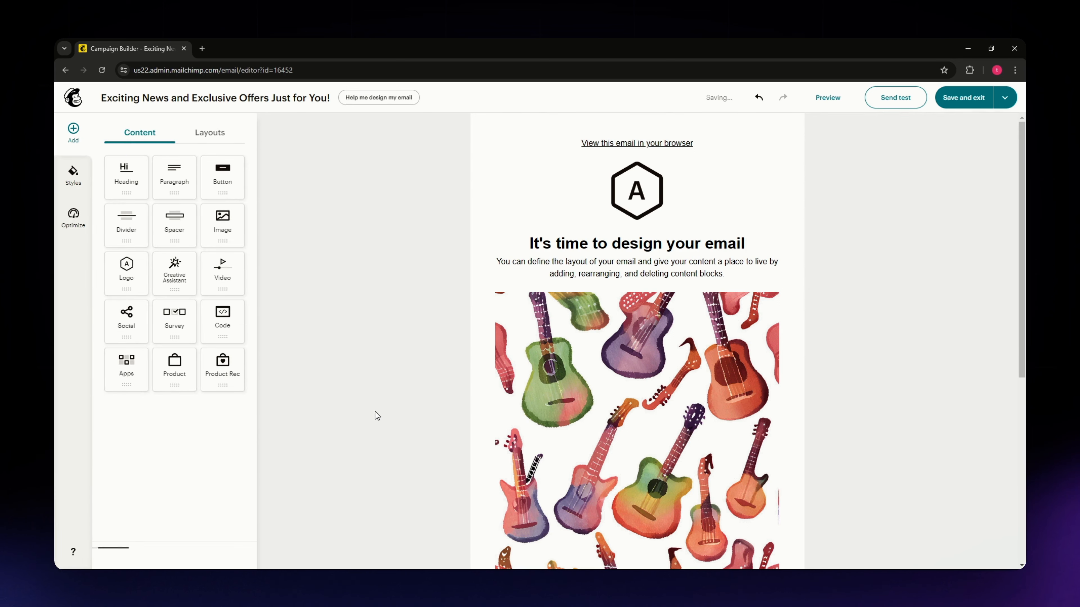
triple_click(658, 248)
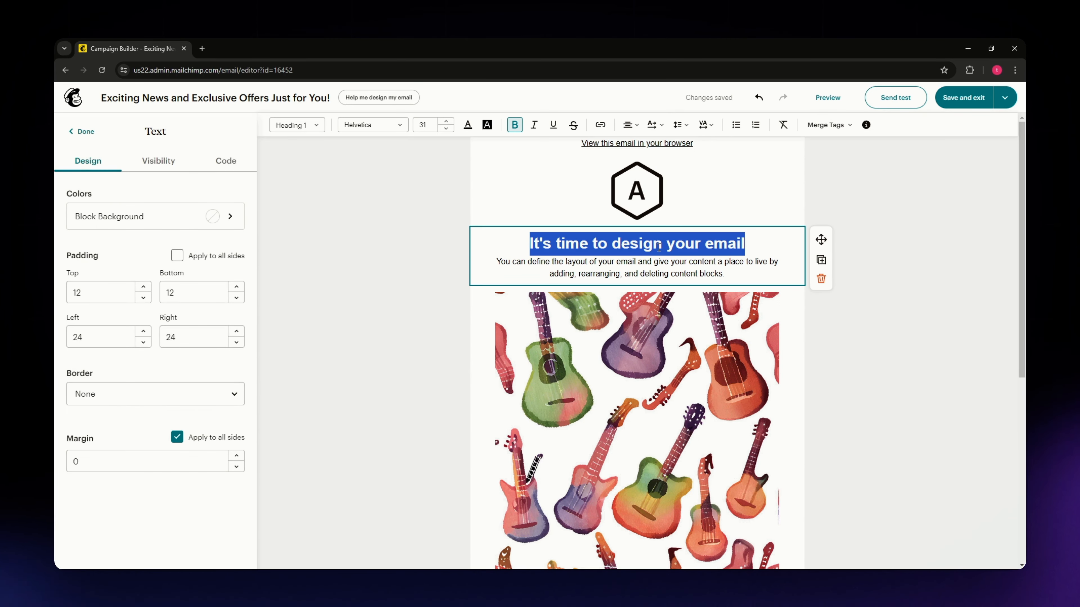
text(Welcome to Our Monthly Newsletter!)
click(454, 261)
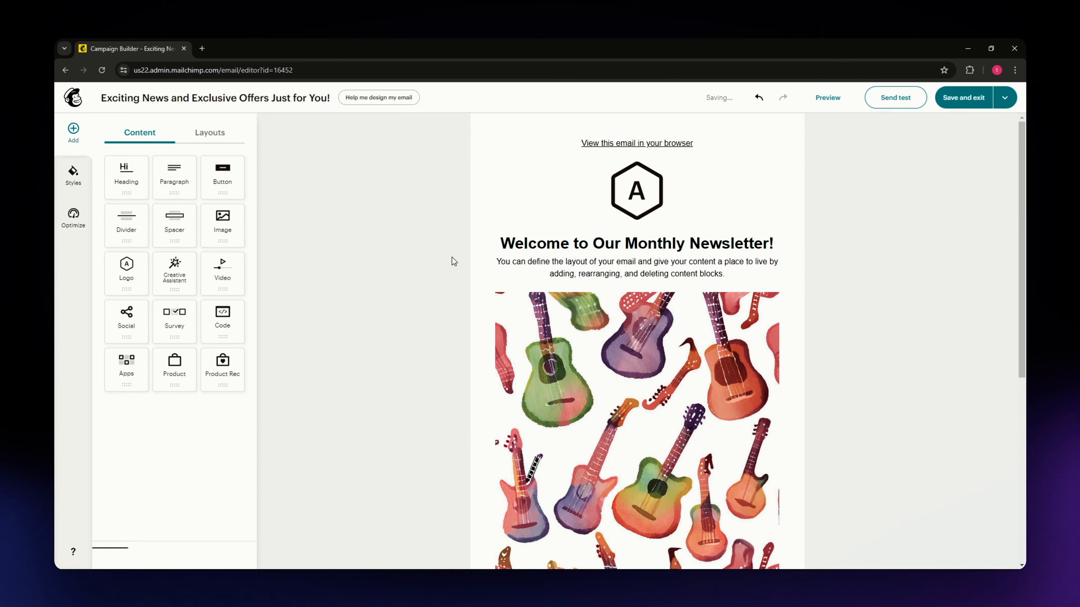
Try adding a Product block between the divider line and the social icons, and delete it
scroll(462, 321, down, 7)
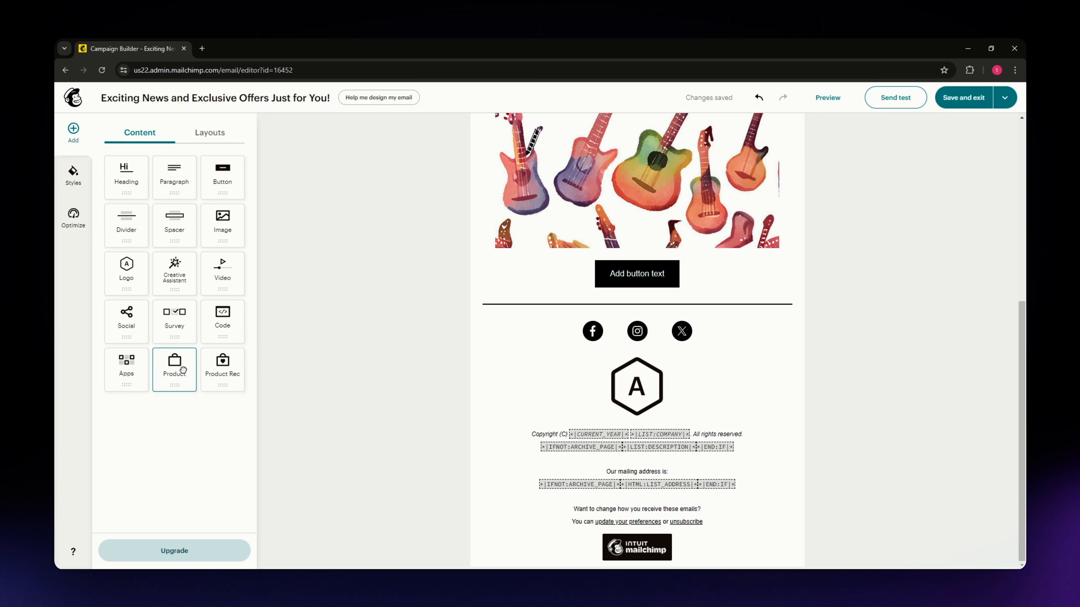
drag(175, 368, 643, 317)
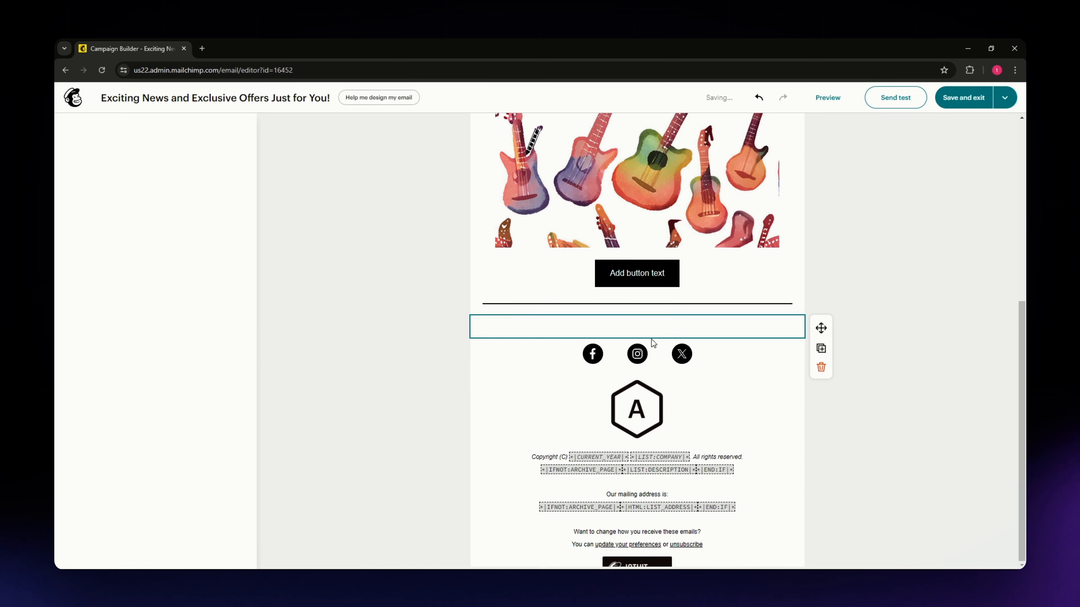
click(821, 432)
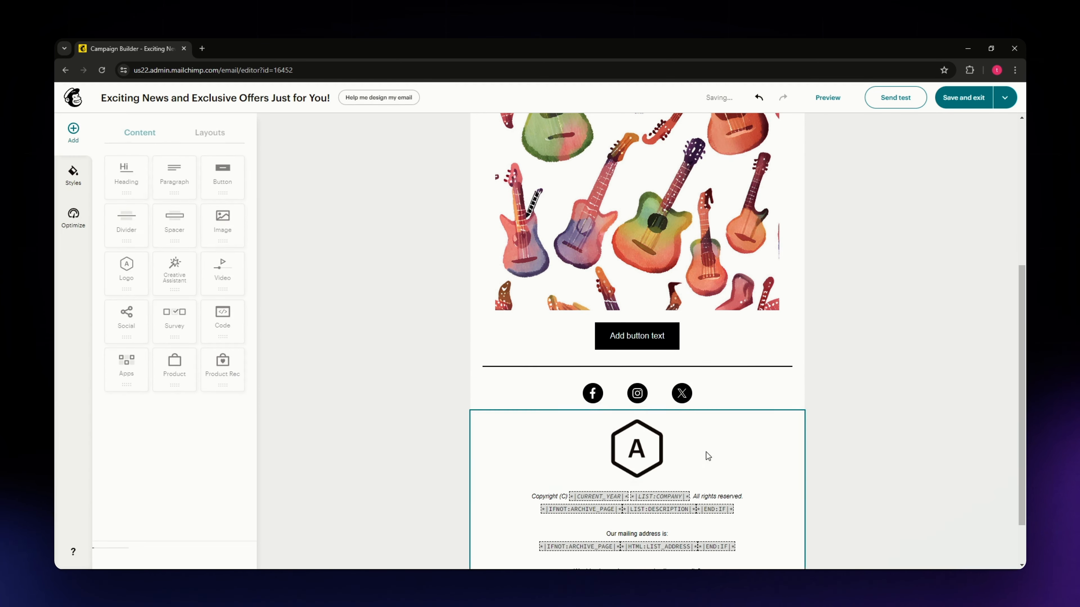
Add a Paragraph block between the guitar image and the button, and paste the copied newsletter body text into it
drag(175, 179, 587, 329)
key(ctrl+v)
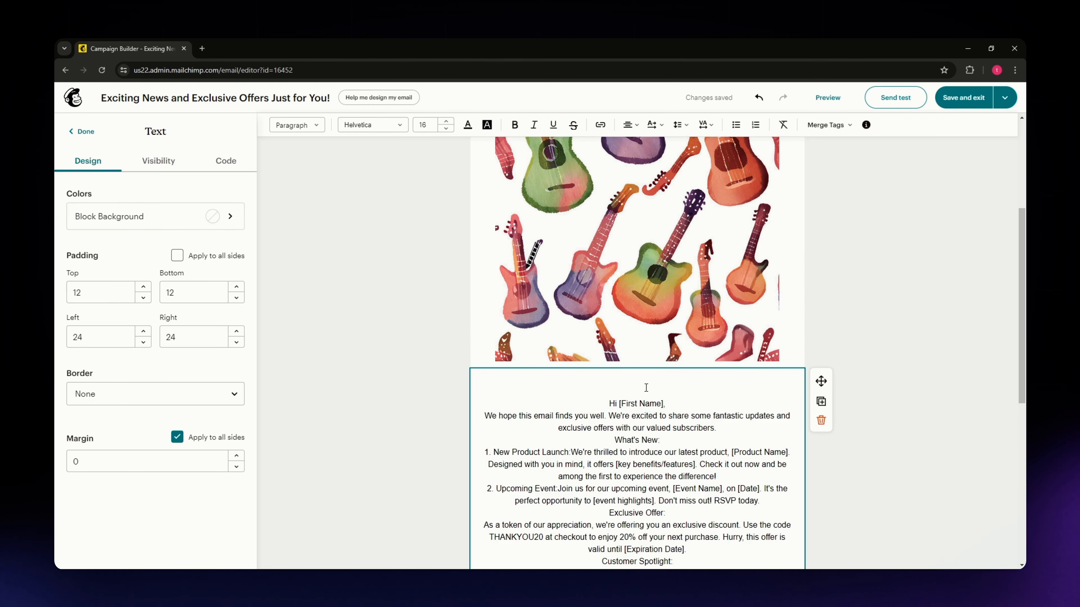
Review the newsletter text and insert a Spacer block between it and the button
scroll(677, 463, down, 3)
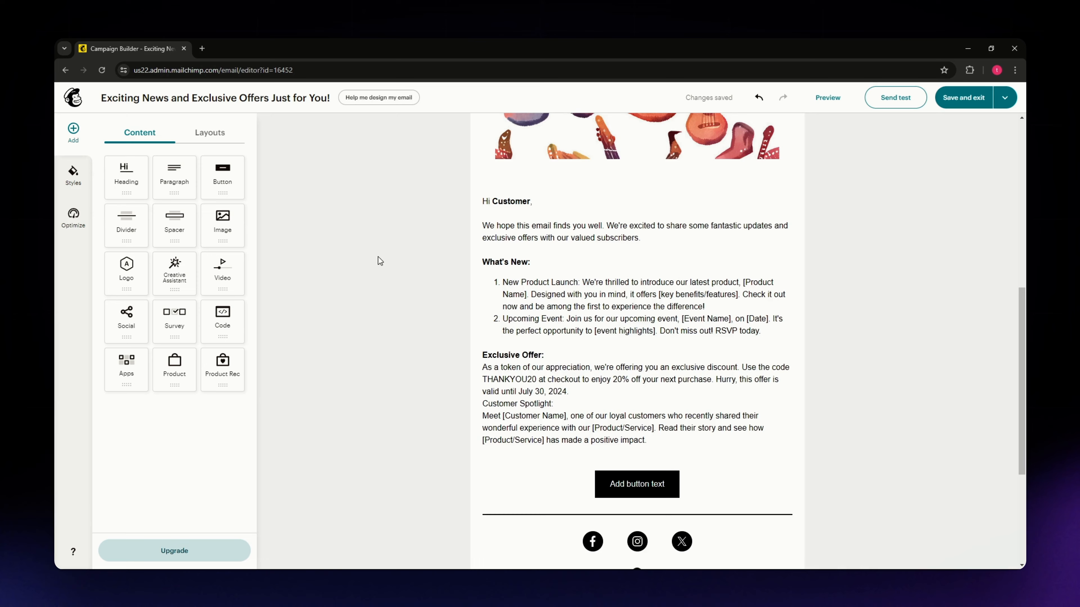
scroll(479, 374, up, 4)
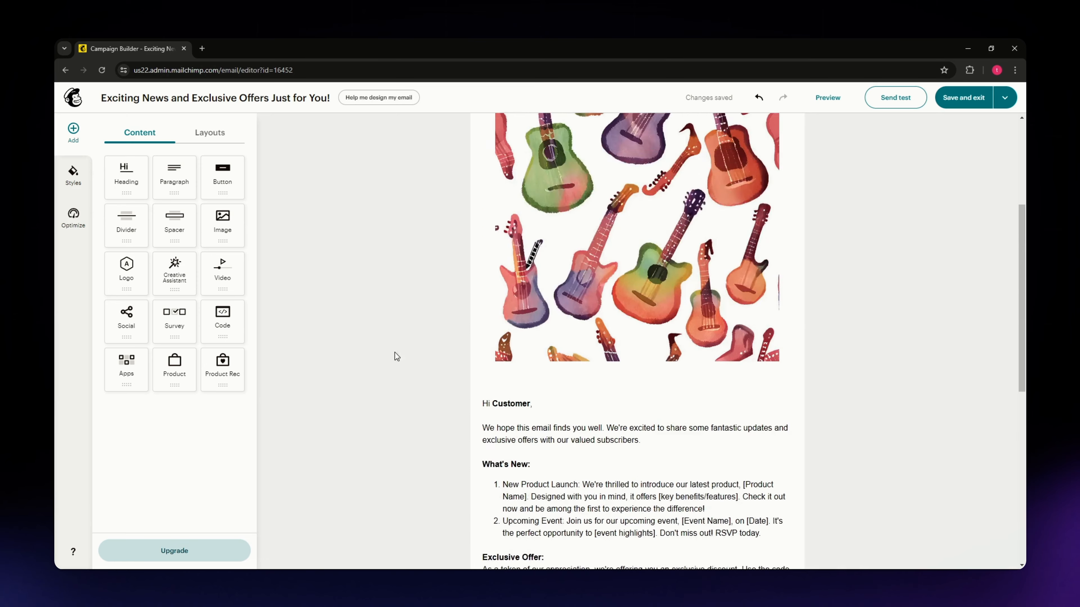
scroll(479, 374, down, 6)
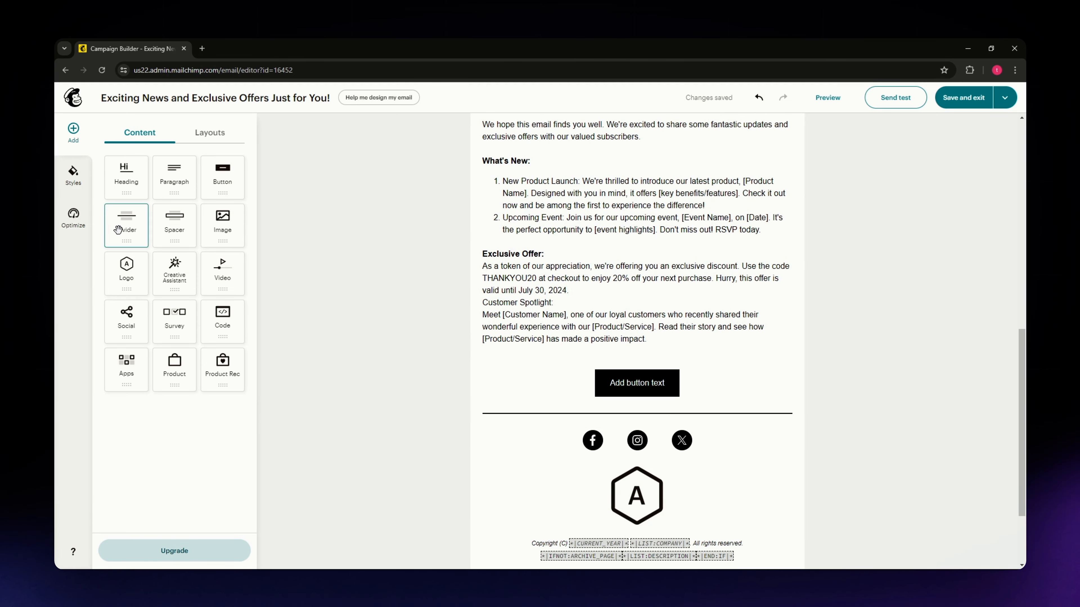
drag(176, 231, 627, 367)
click(82, 131)
Save the email design as a template named "Sample template" and return to the campaign
scroll(636, 340, up, 10)
click(1005, 98)
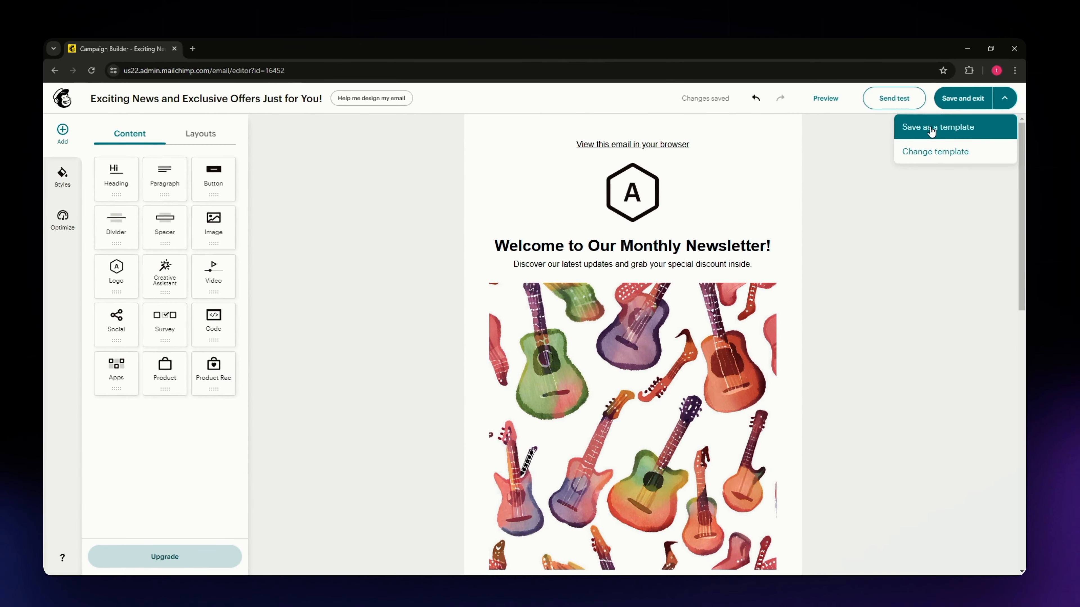
click(931, 130)
click(513, 330)
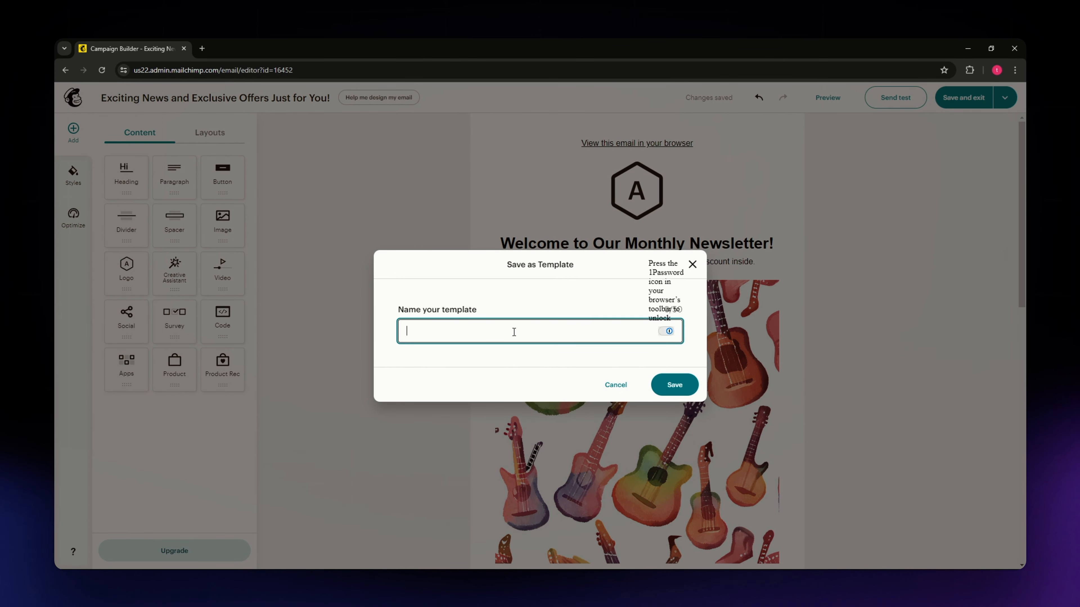
text(S)
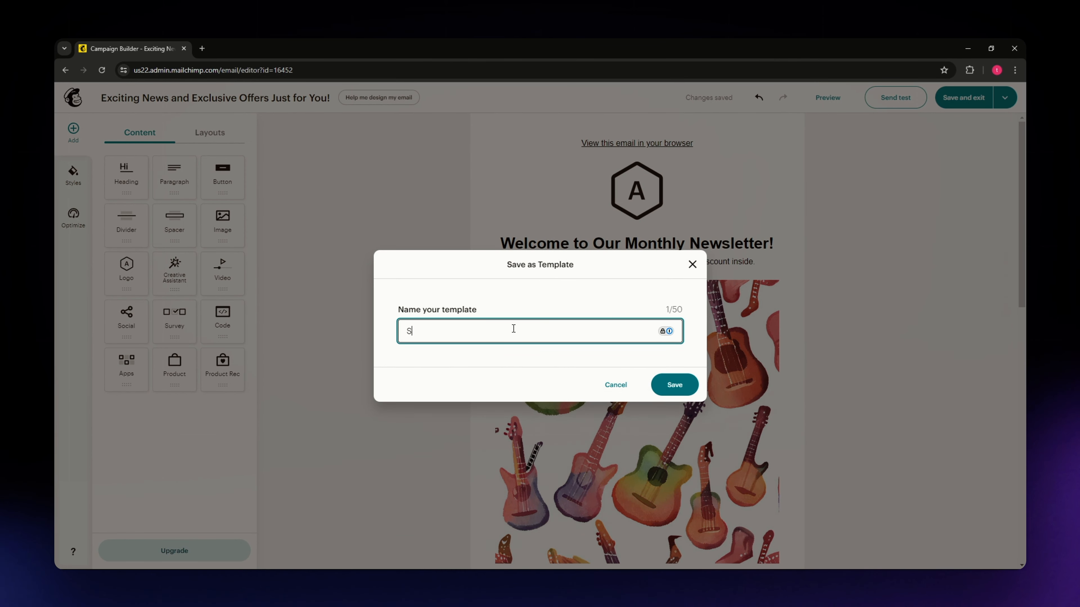
text(ample tamep)
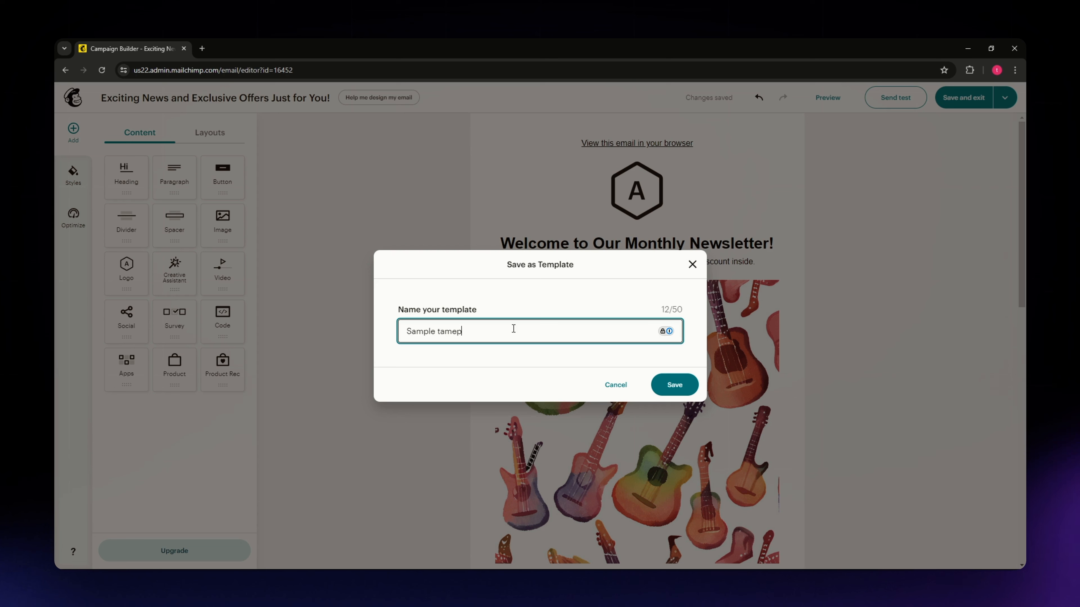
key(BackSpace)
key(BackSpace)
key(BackSpace)
key(BackSpace)
text(emplate)
click(673, 385)
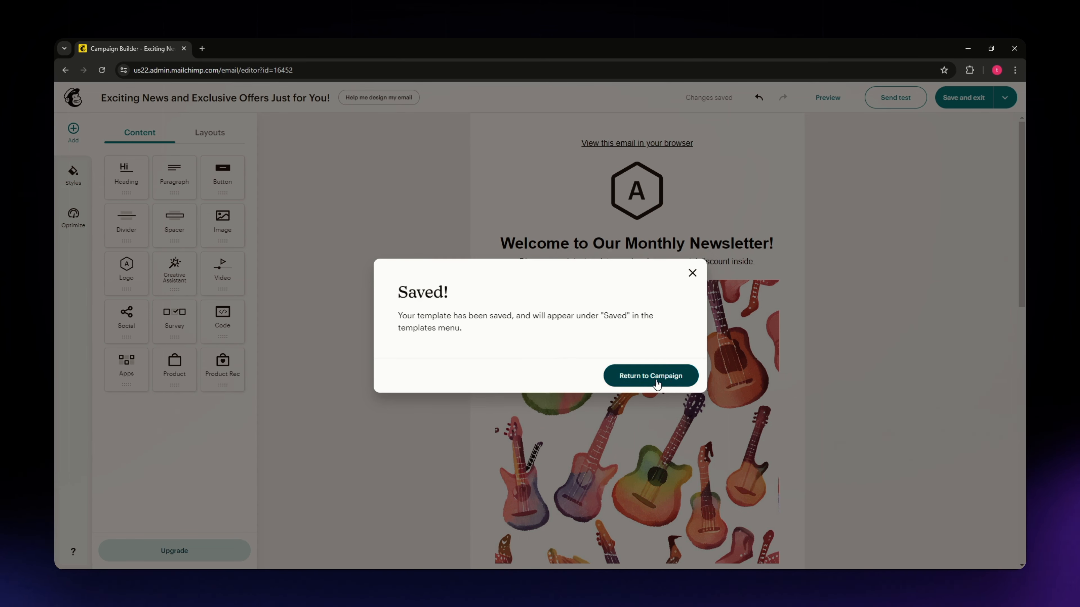
click(650, 376)
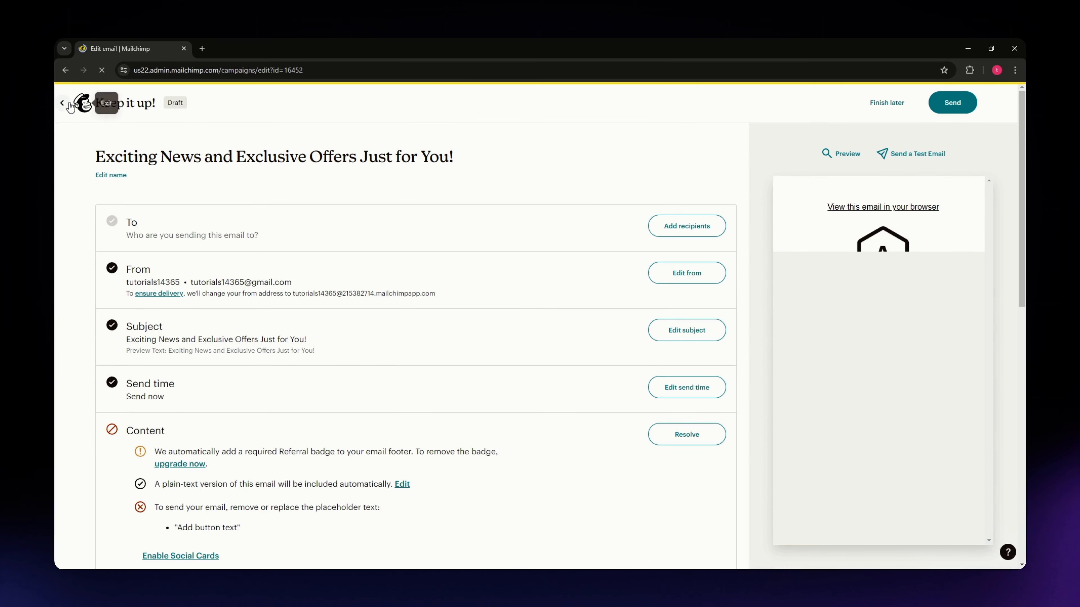
Leave the current campaign and create another regular email
click(68, 104)
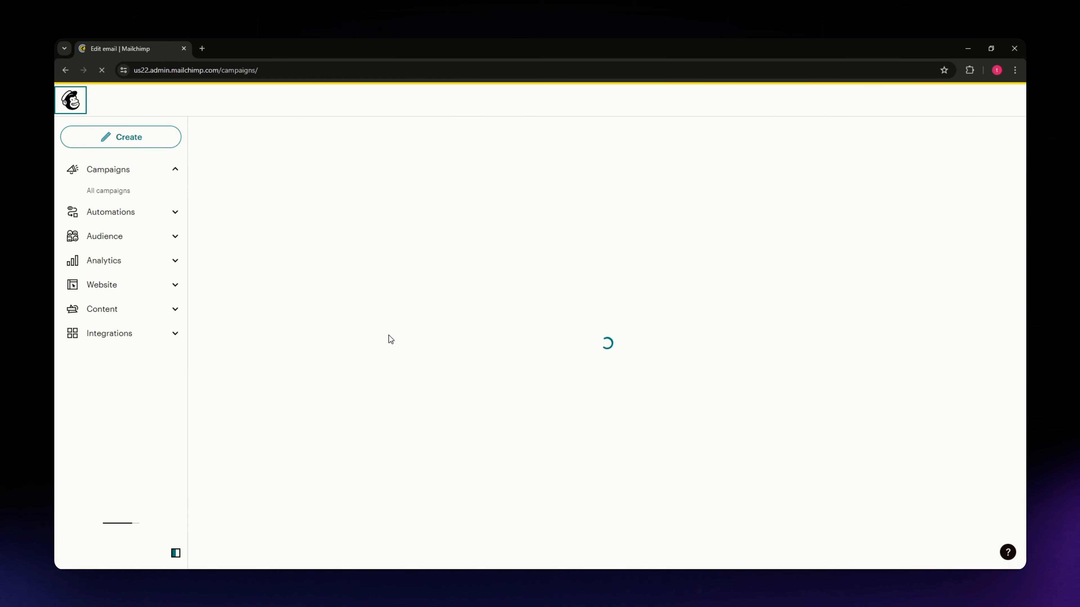
click(110, 136)
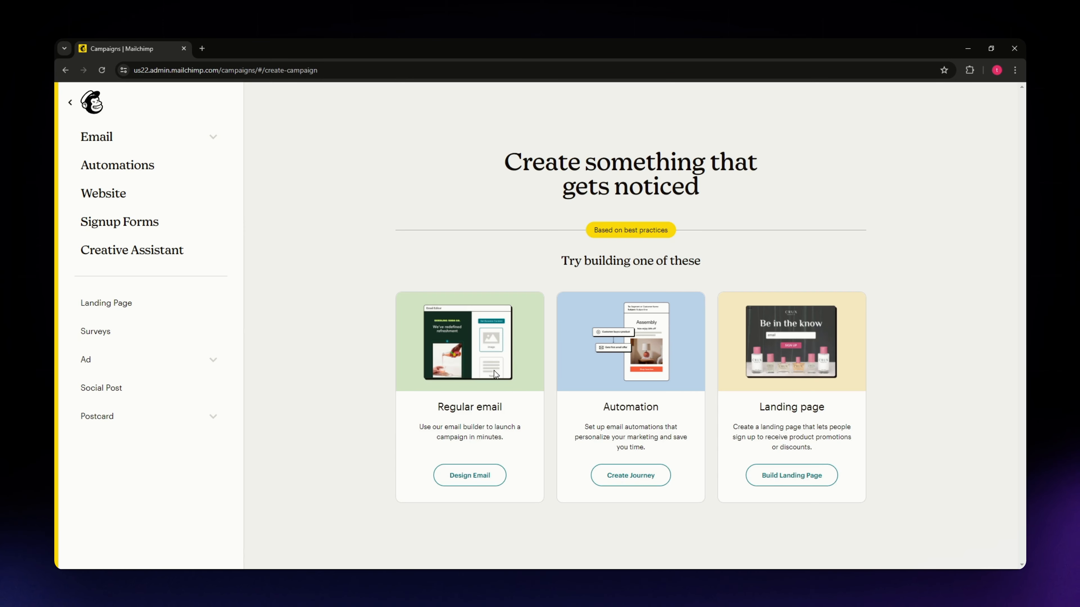
click(486, 477)
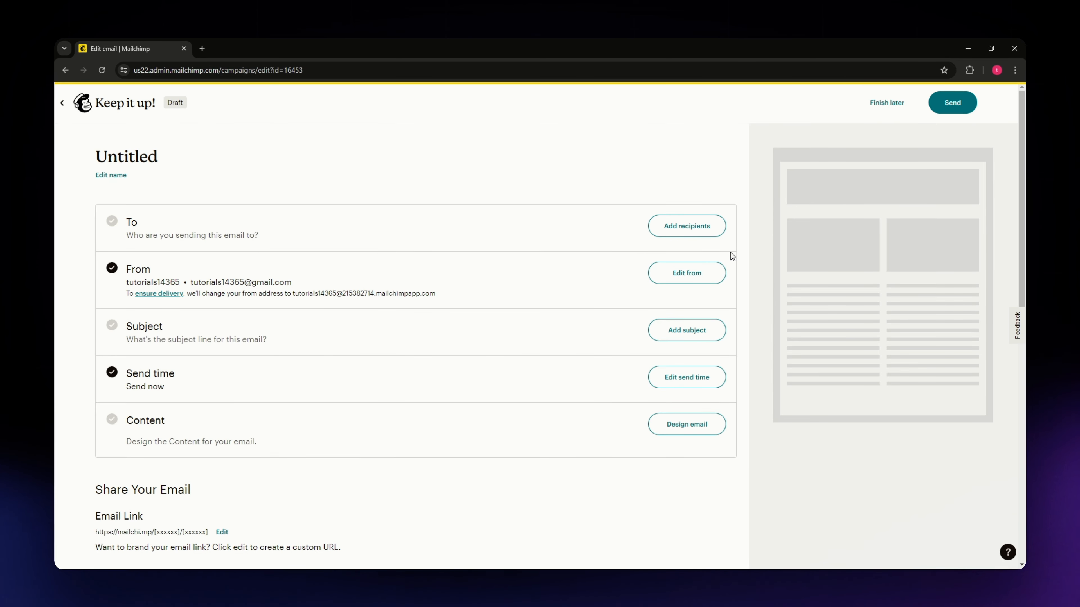
Open the new email's subject line for editing
scroll(559, 311, down, 1)
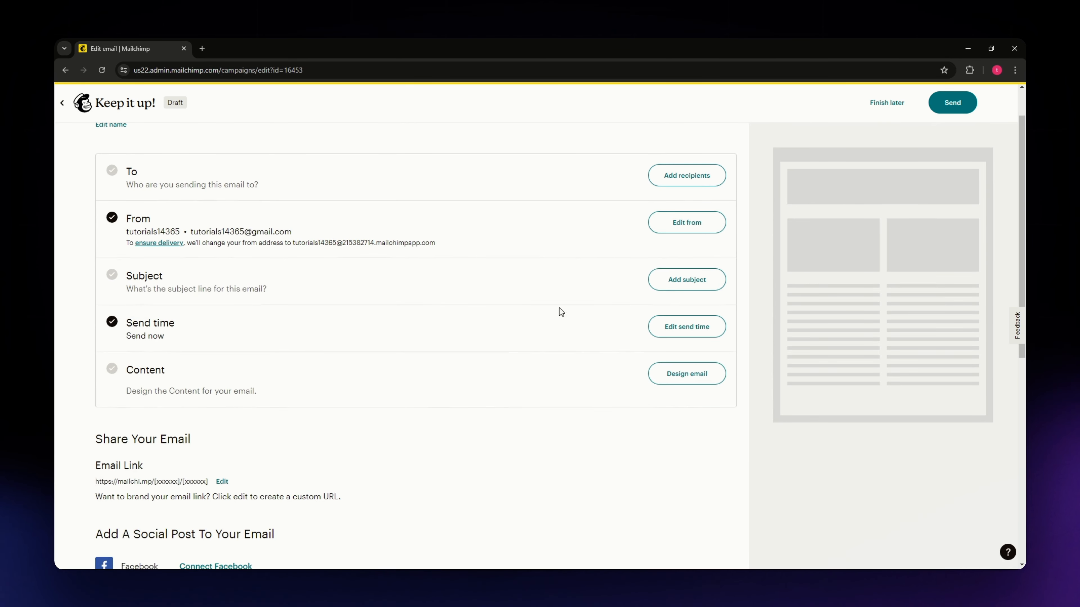
click(697, 281)
click(240, 344)
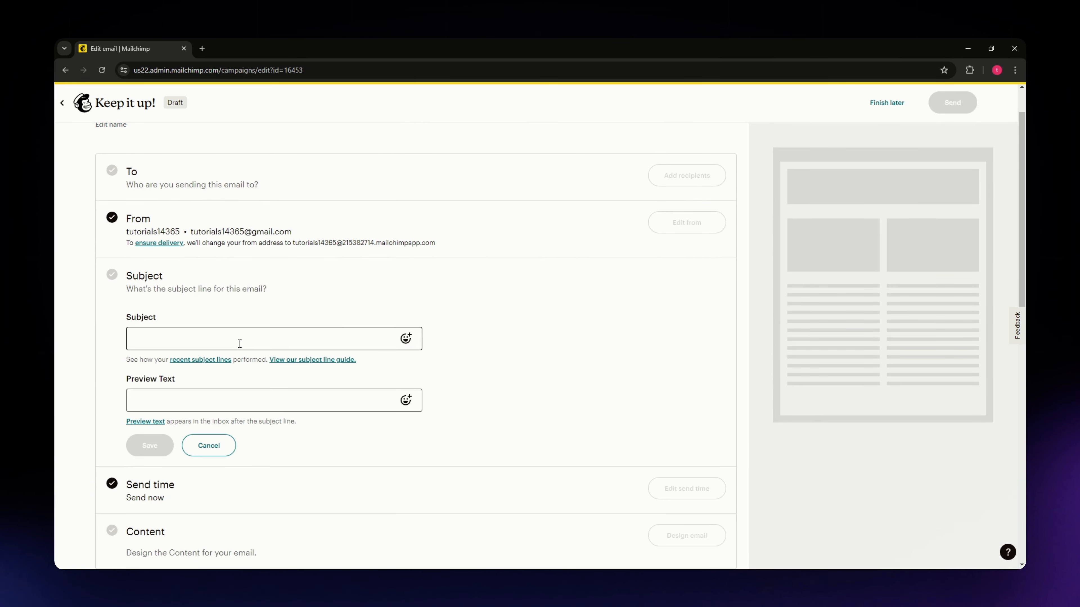